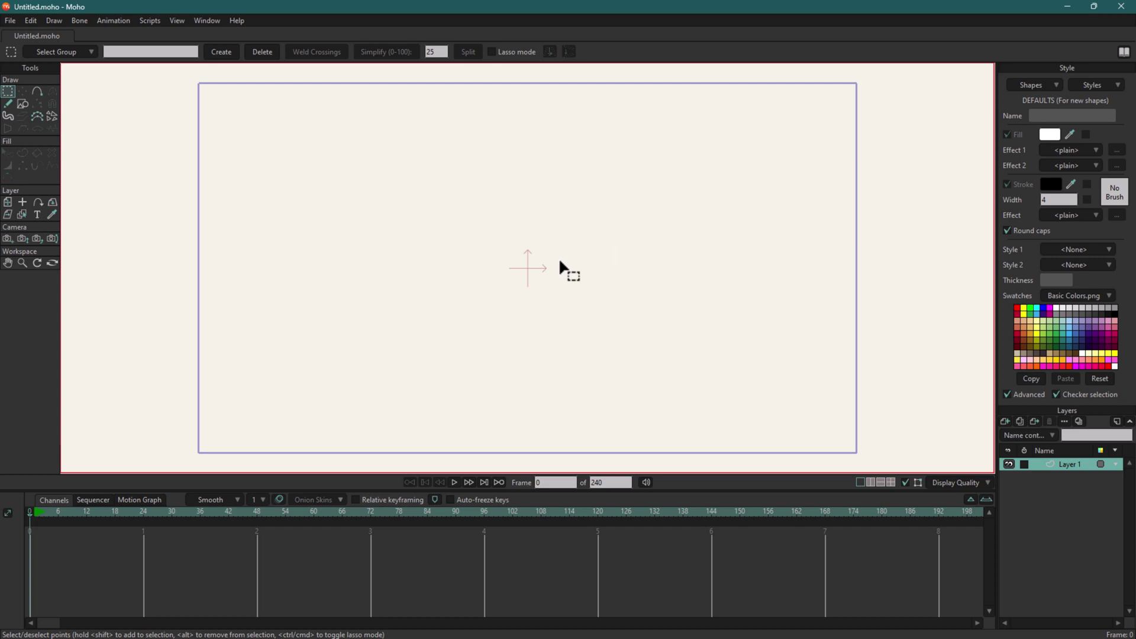
# - Open Project Settings from the File menu and expand the Dimensions preset list
pyautogui.click(12, 20)
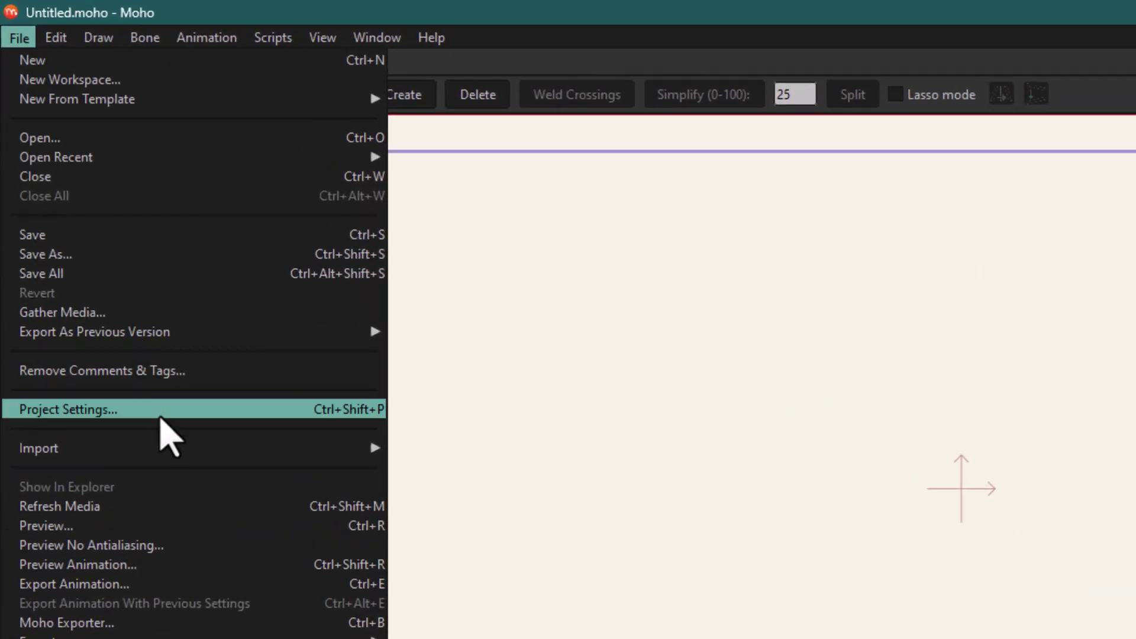
pyautogui.click(166, 414)
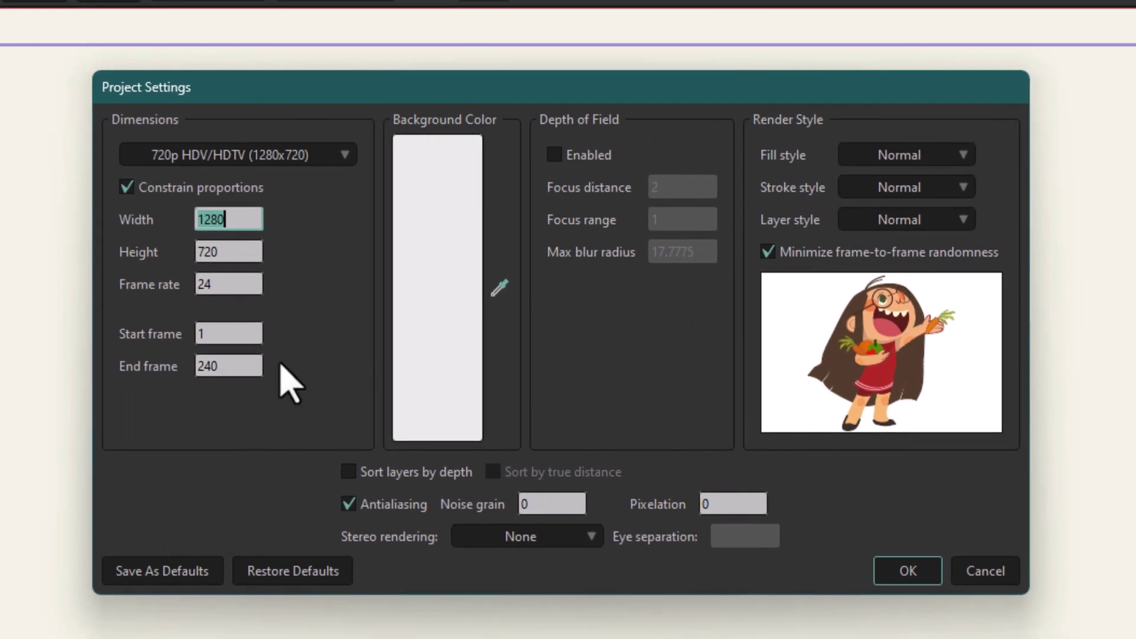
pyautogui.click(316, 155)
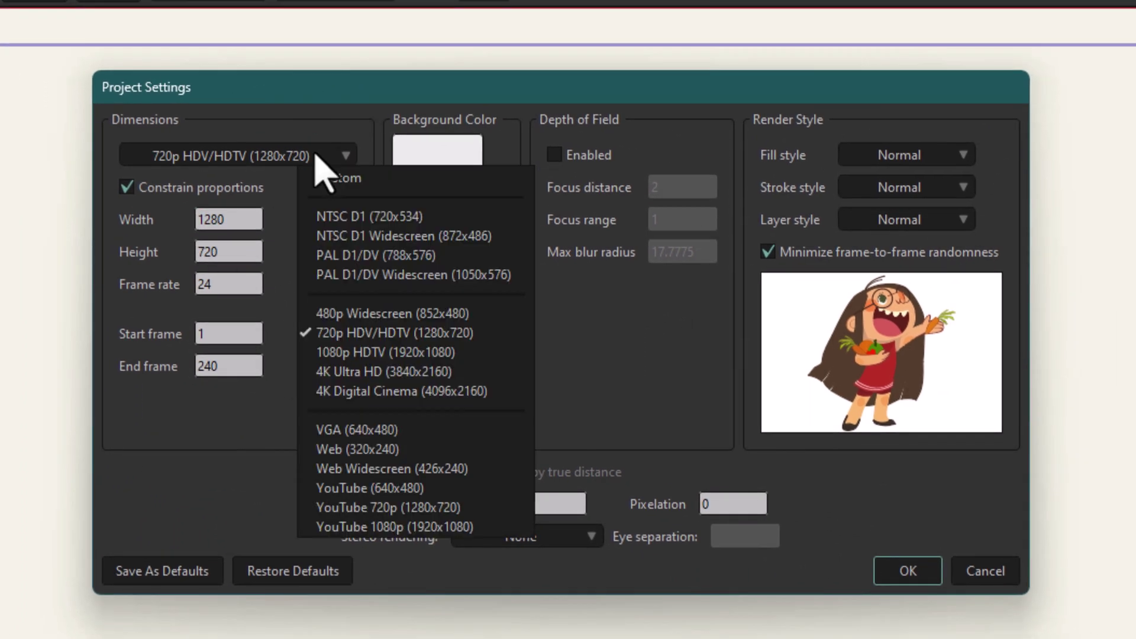
# - Choose the 1080p HDTV (1920x1080) preset, keep 24 fps, and change the end frame from 240 to 80
pyautogui.click(387, 353)
pyautogui.moveTo(243, 285); pyautogui.dragTo(192, 287)
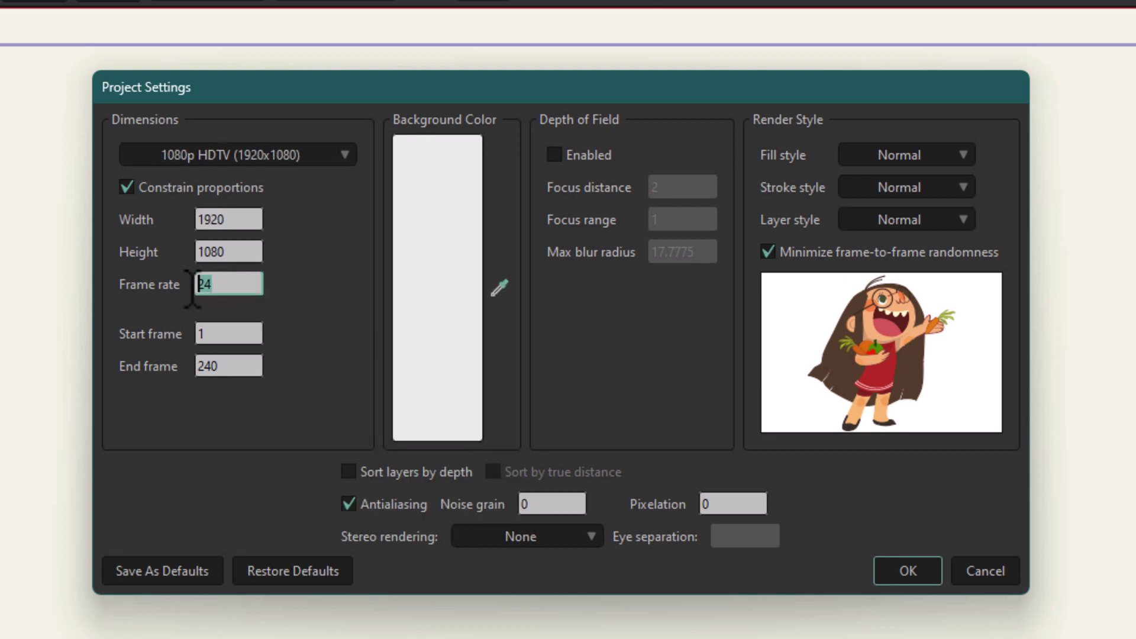
pyautogui.click(228, 289)
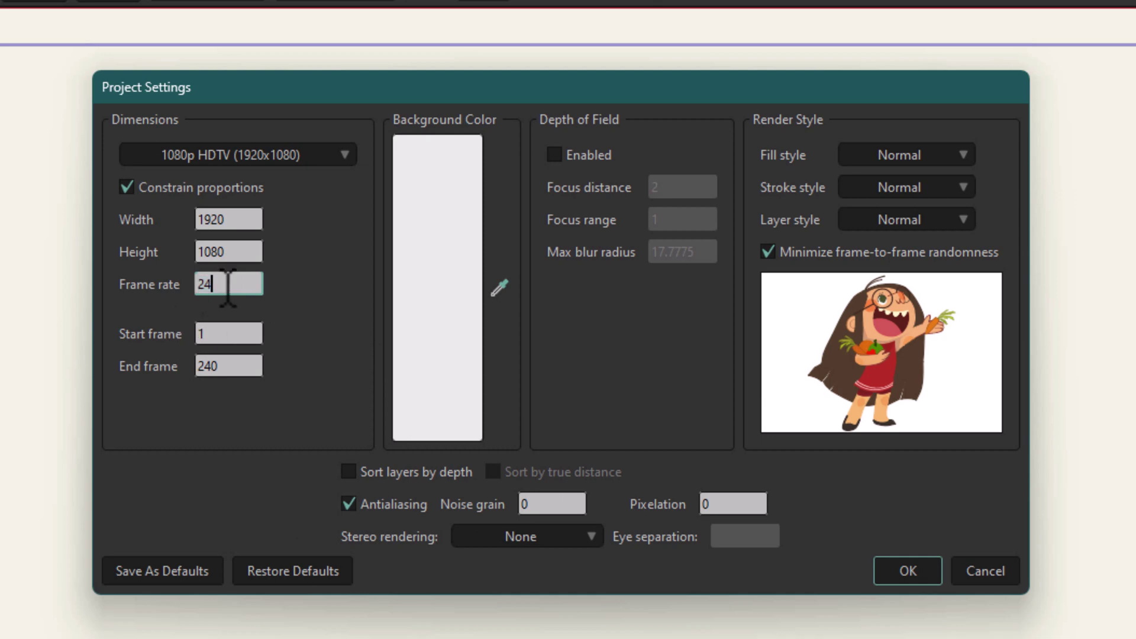
pyautogui.click(234, 367)
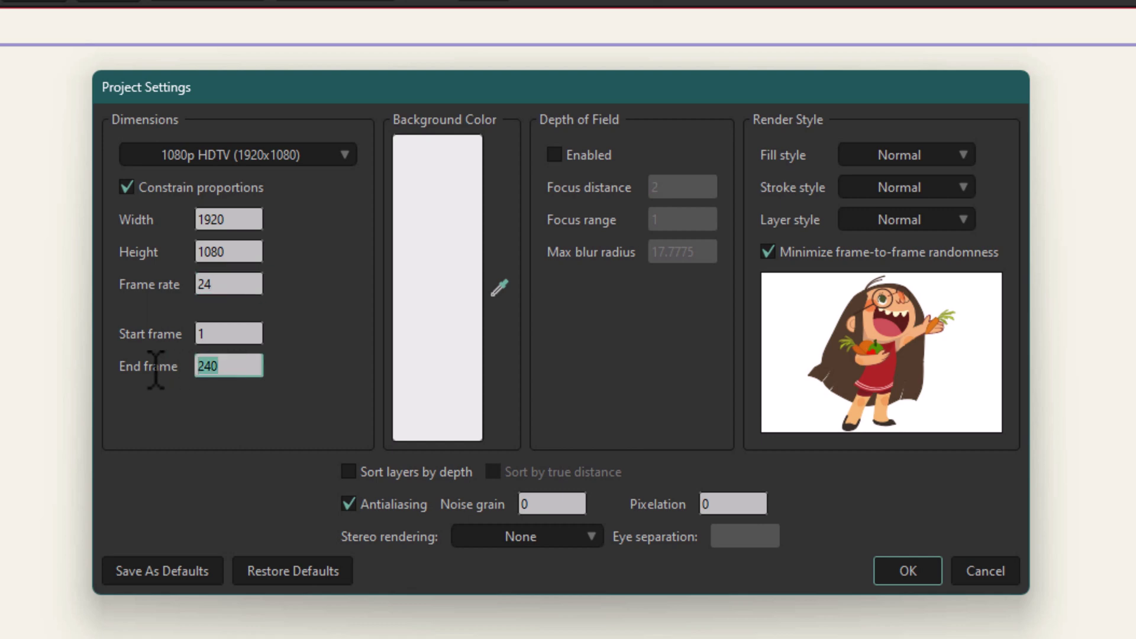
pyautogui.write('80')
pyautogui.press('Tab')
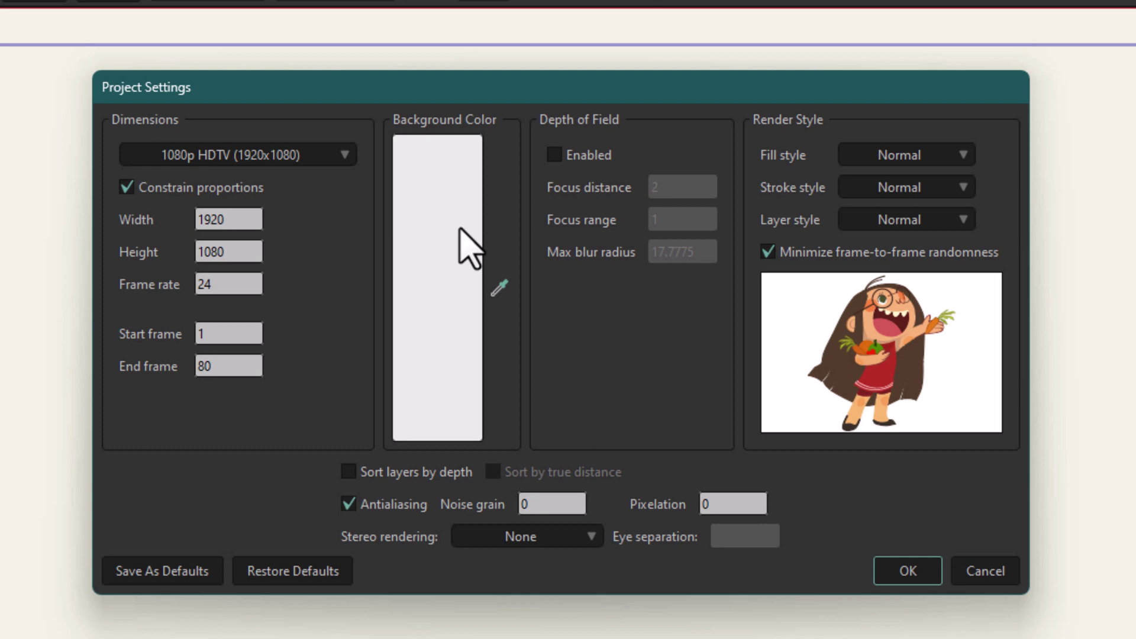
pyautogui.click(452, 272)
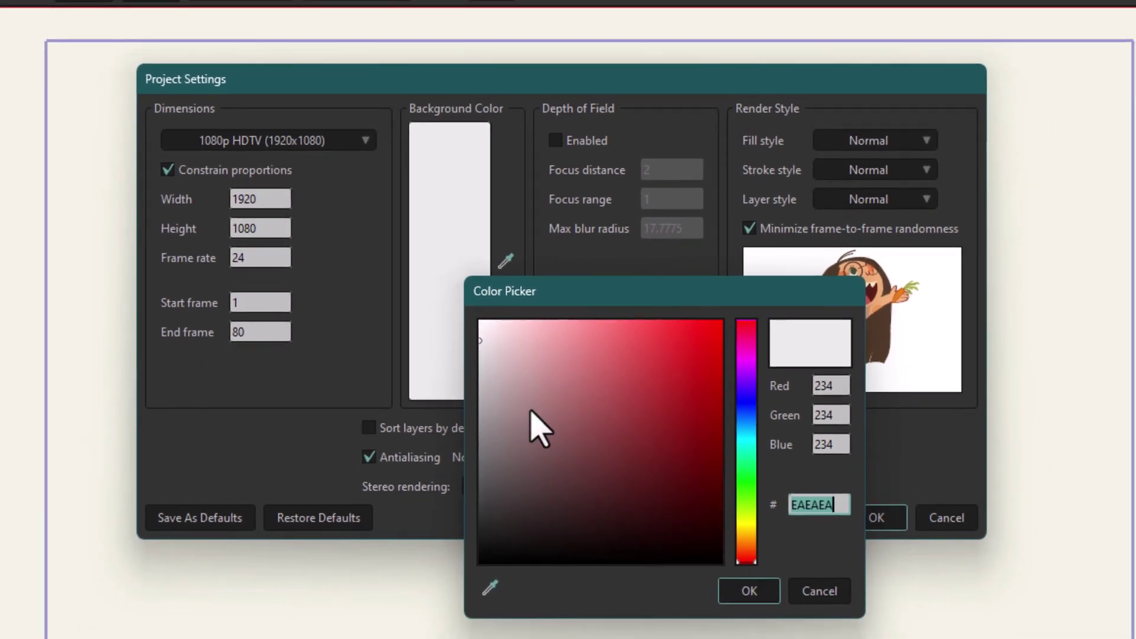
pyautogui.click(731, 589)
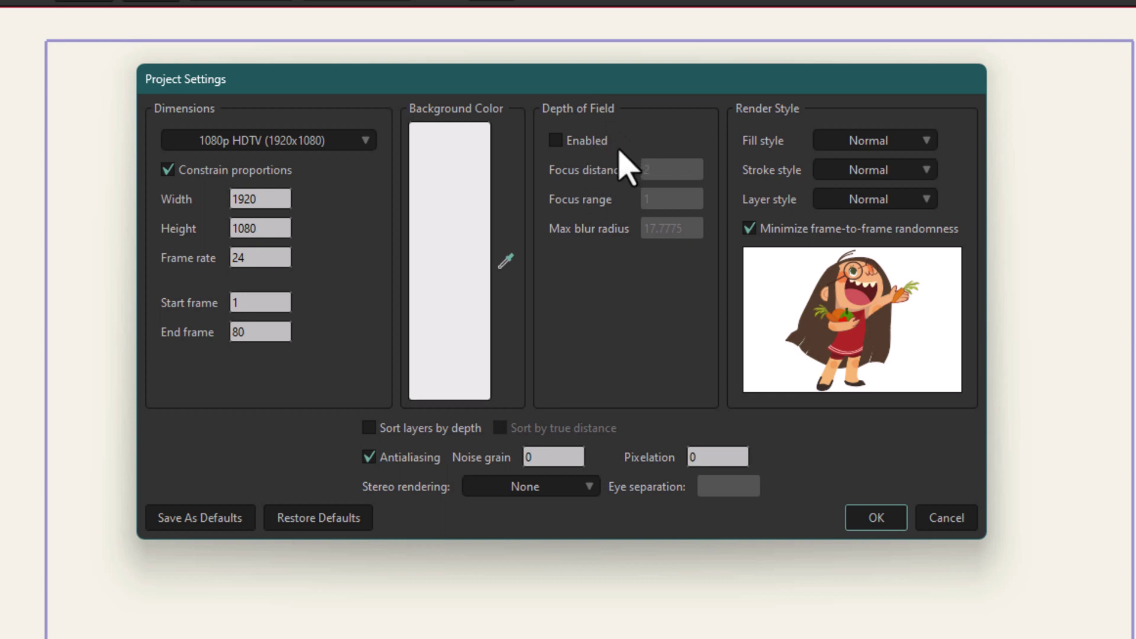
pyautogui.click(577, 144)
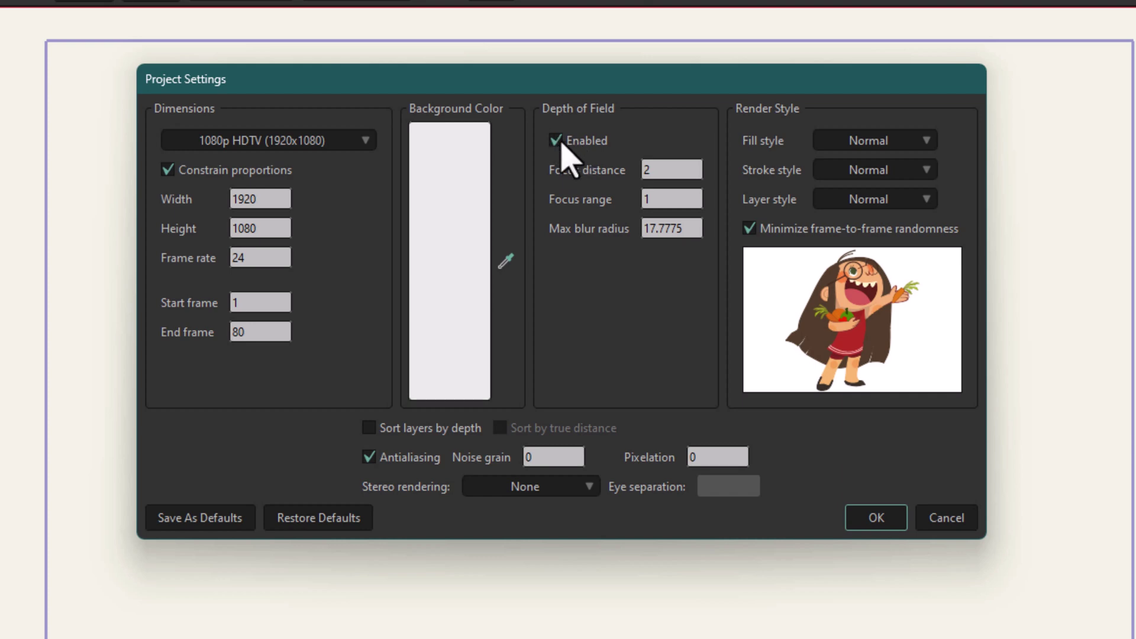
pyautogui.click(560, 142)
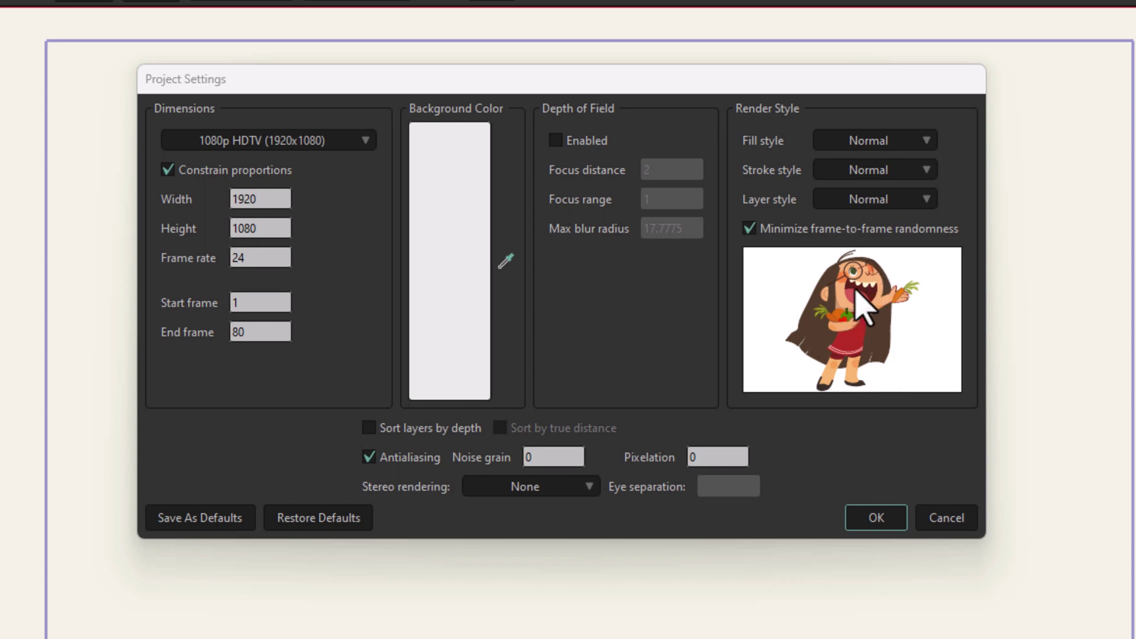
pyautogui.click(929, 141)
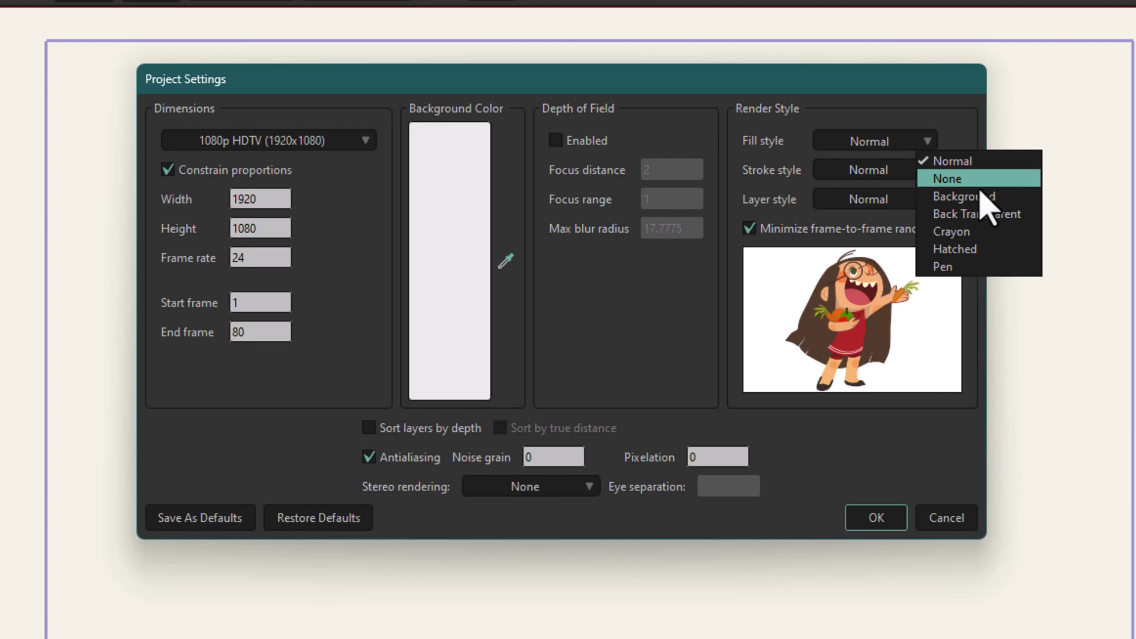
pyautogui.click(928, 214)
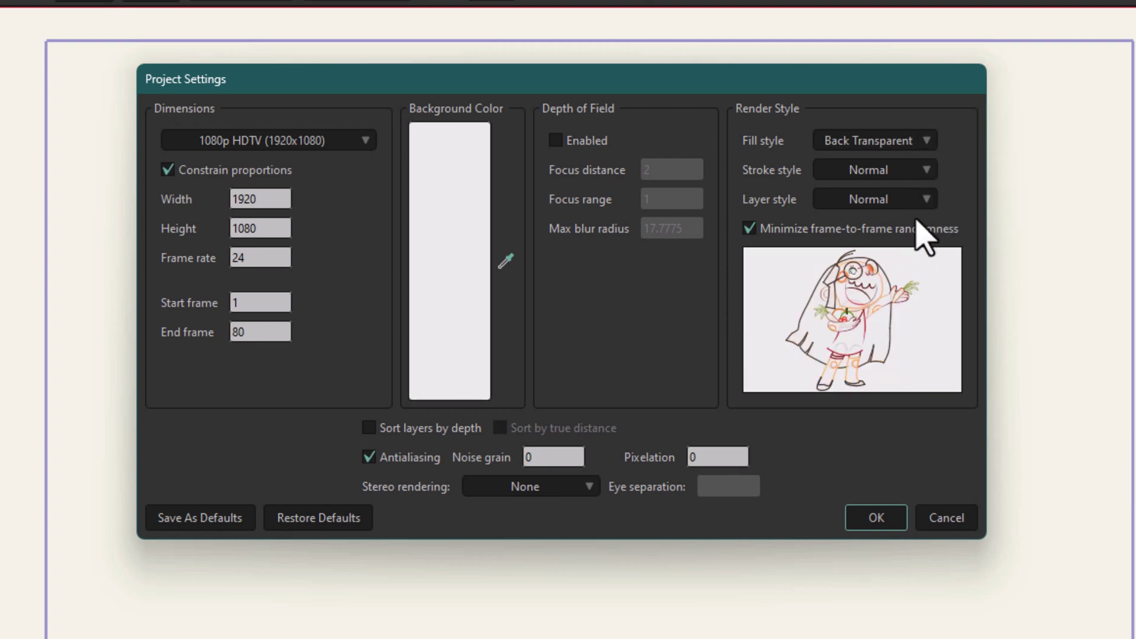
pyautogui.click(926, 141)
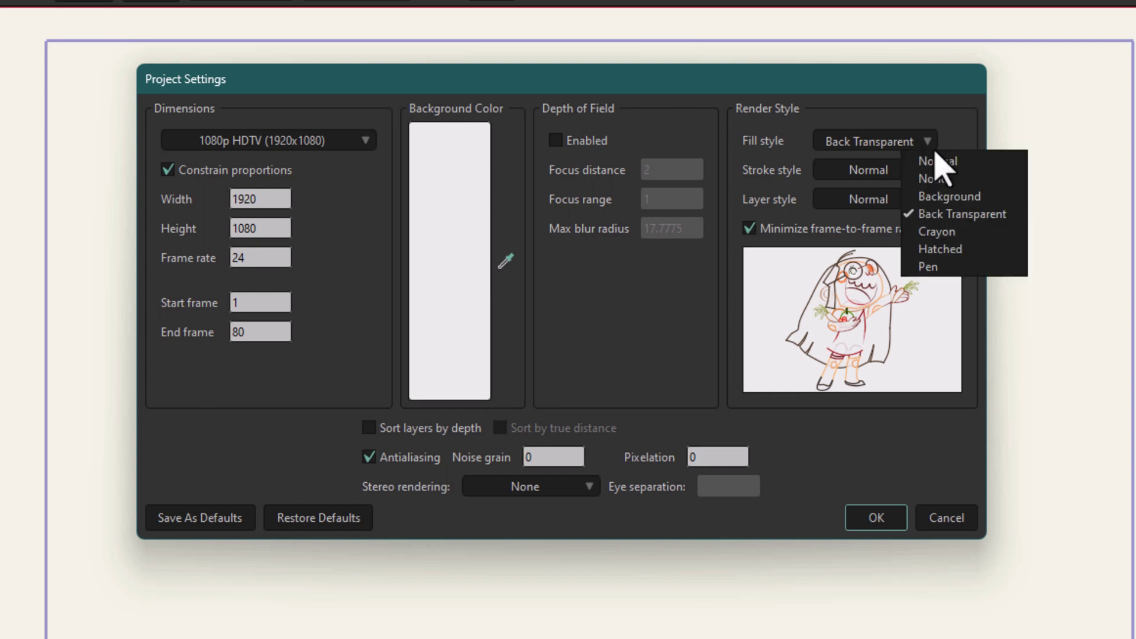
pyautogui.click(896, 157)
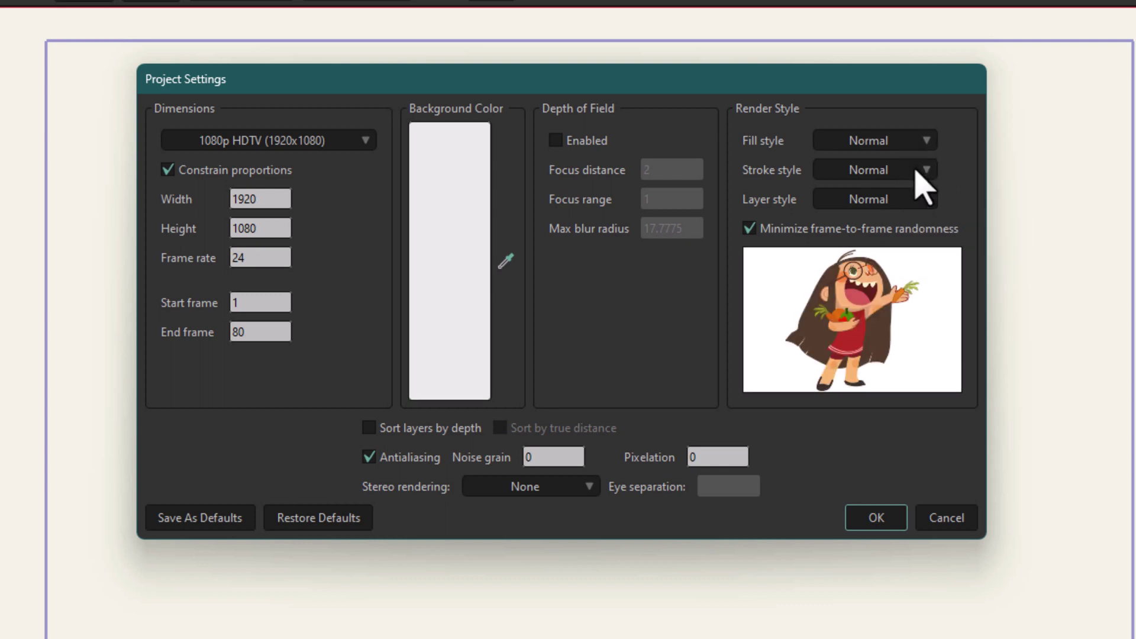
pyautogui.click(918, 171)
pyautogui.click(944, 229)
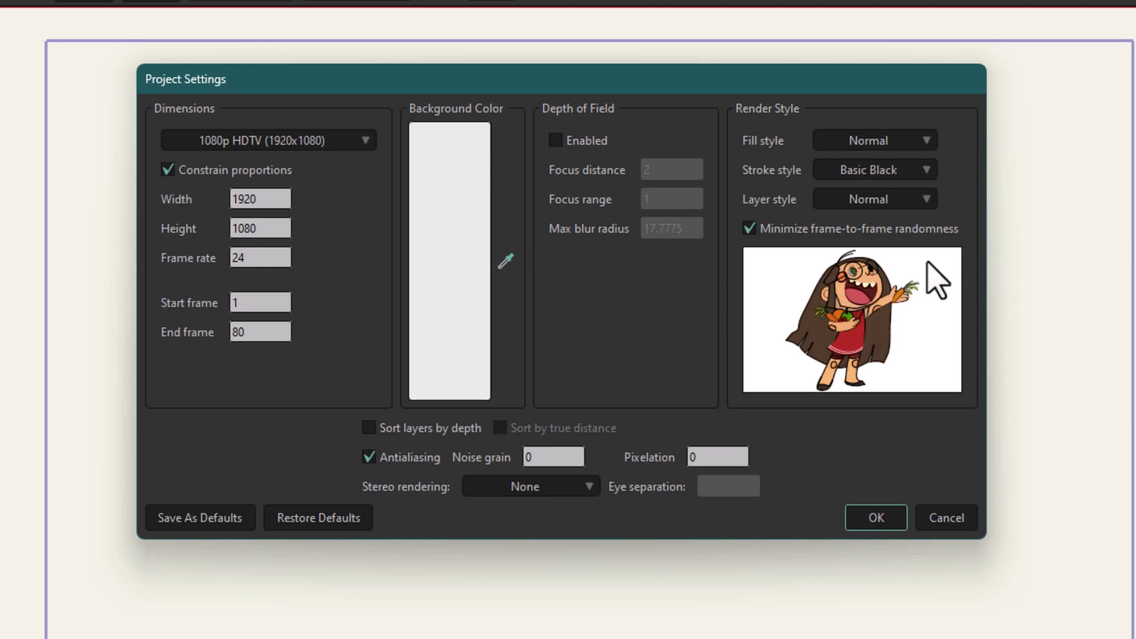
pyautogui.click(923, 178)
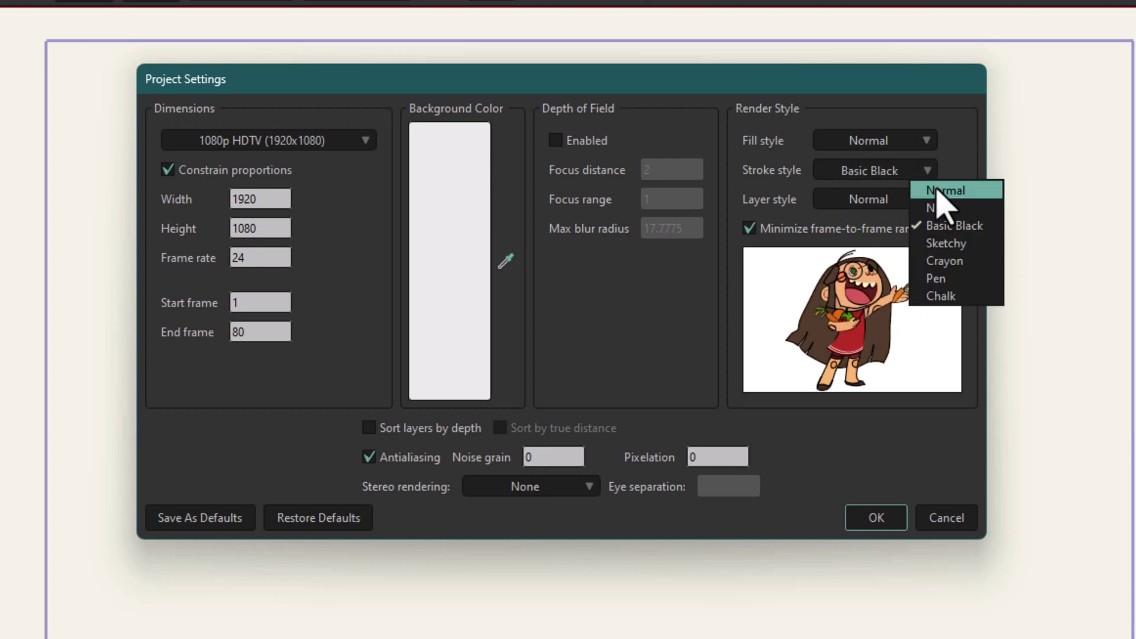
pyautogui.click(935, 189)
pyautogui.click(914, 201)
pyautogui.click(971, 238)
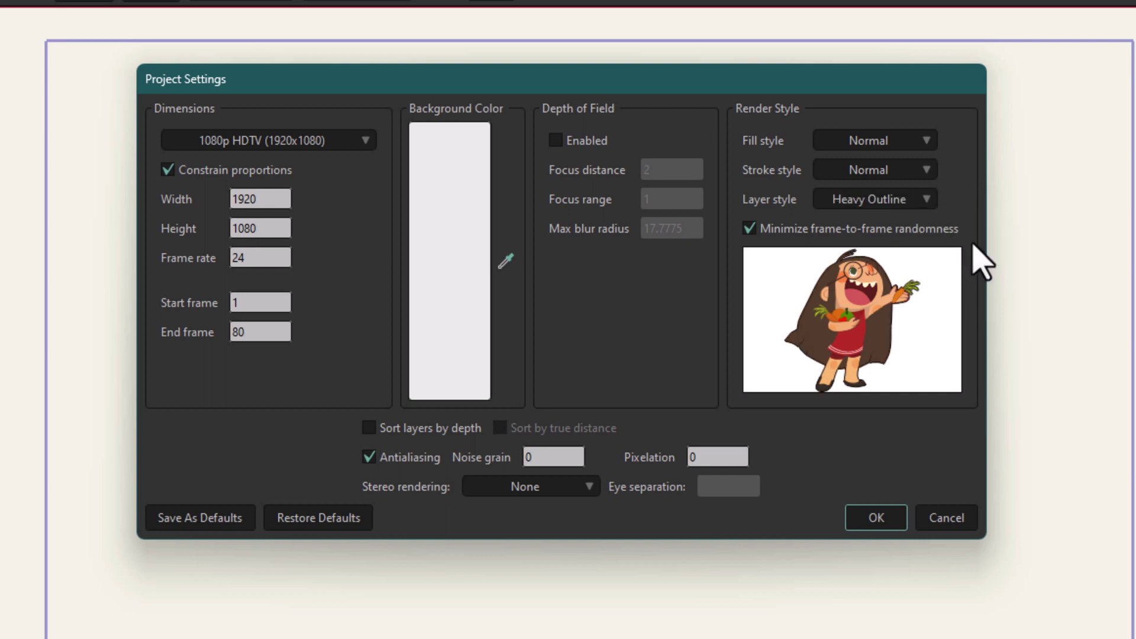
pyautogui.click(926, 199)
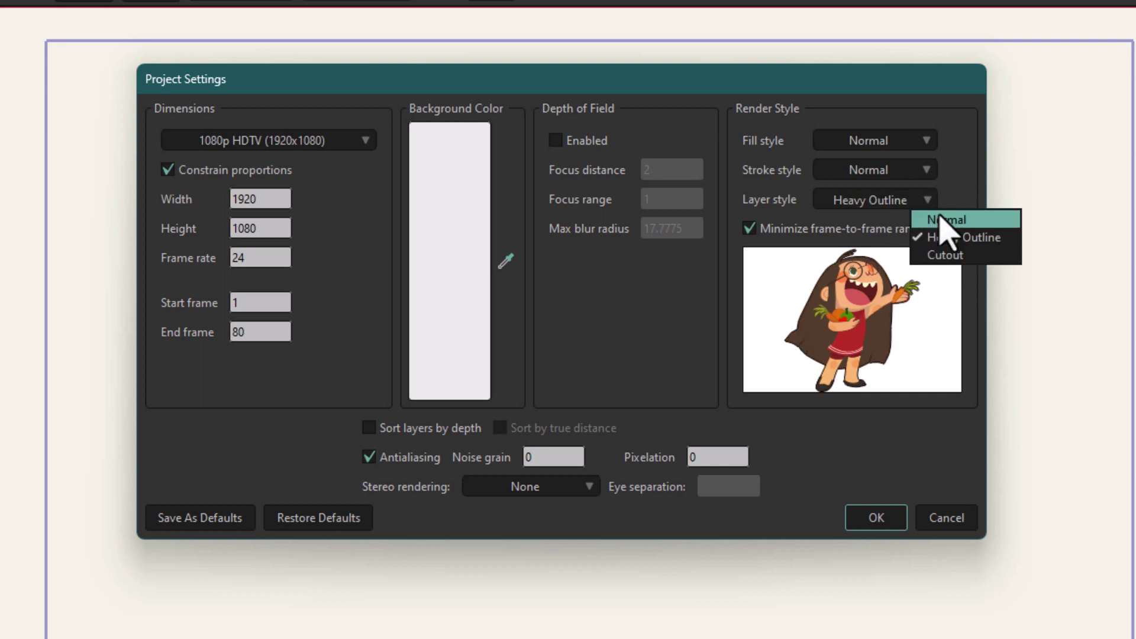
pyautogui.click(946, 220)
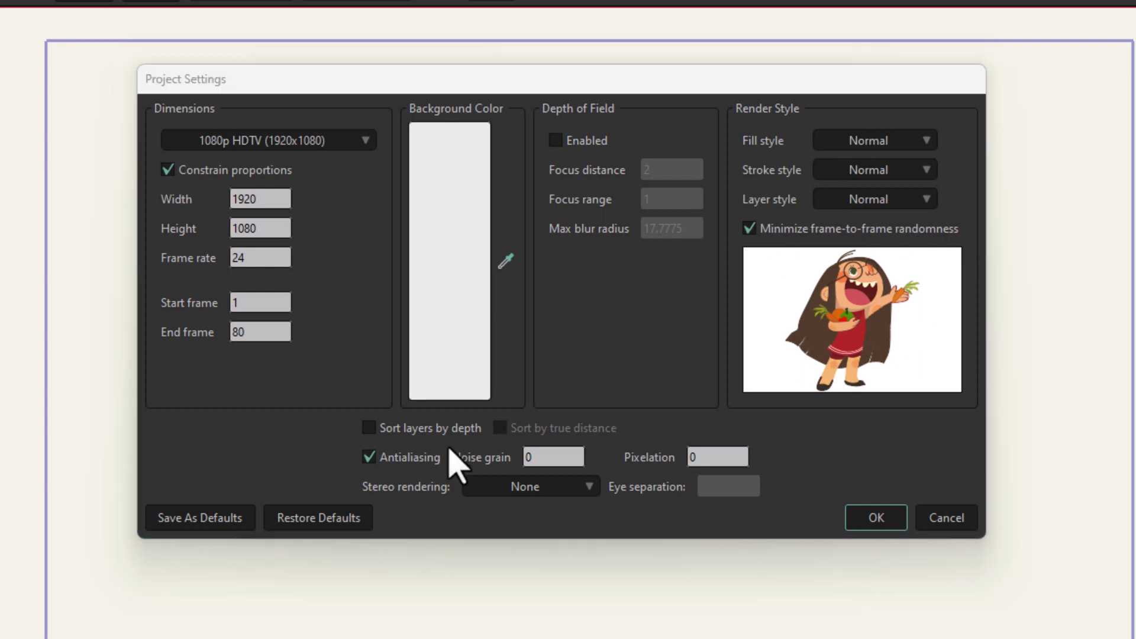
pyautogui.click(368, 457)
pyautogui.click(371, 430)
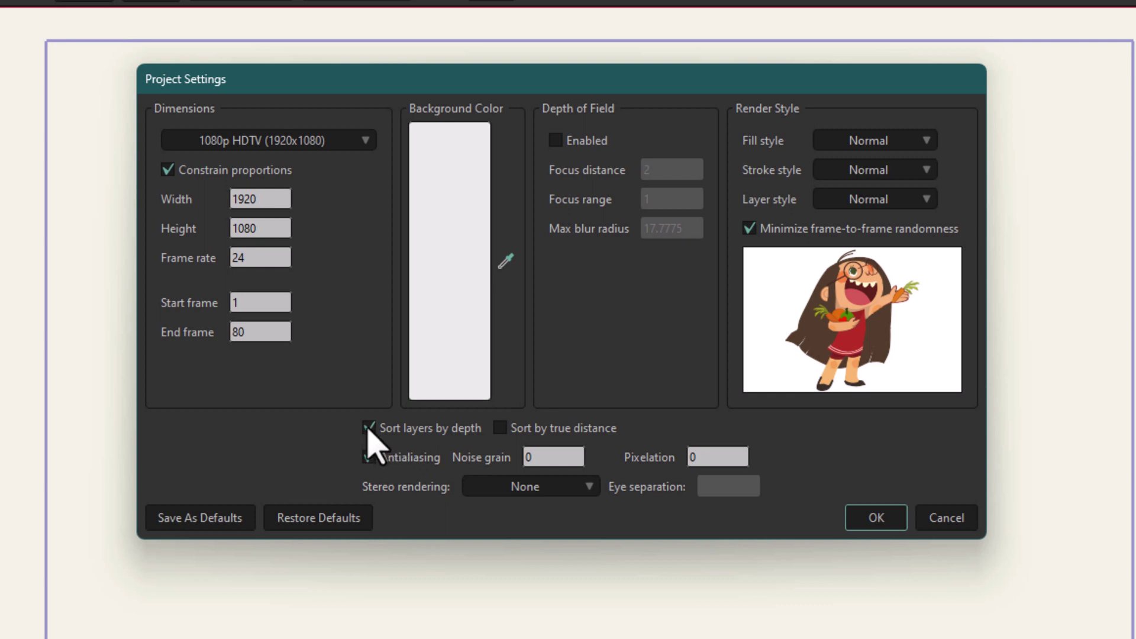
pyautogui.click(370, 429)
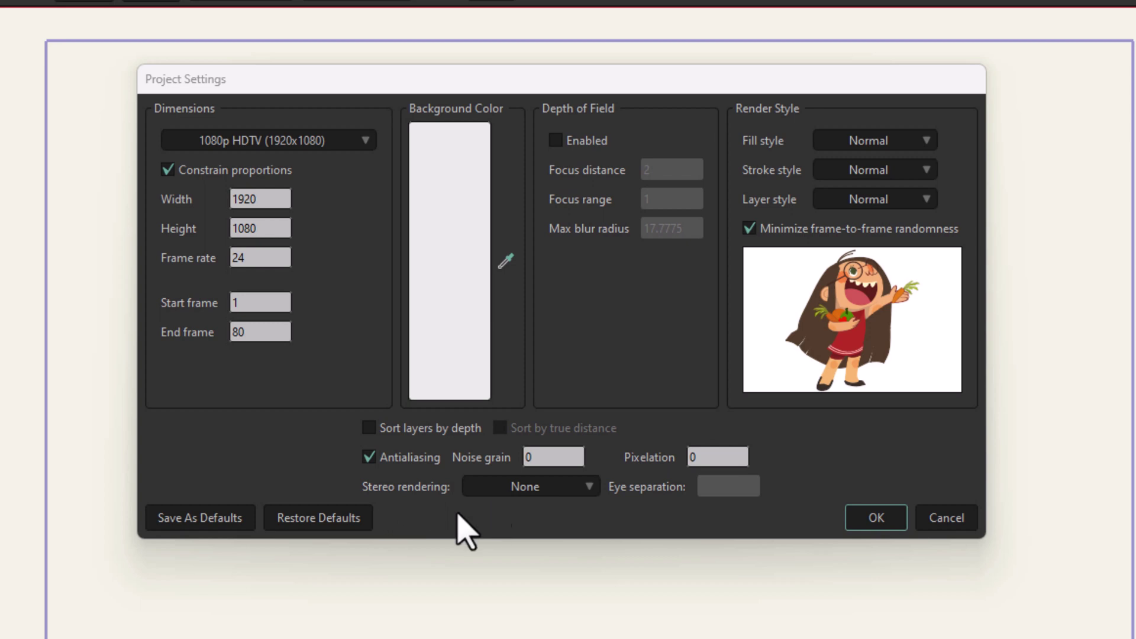
pyautogui.click(548, 491)
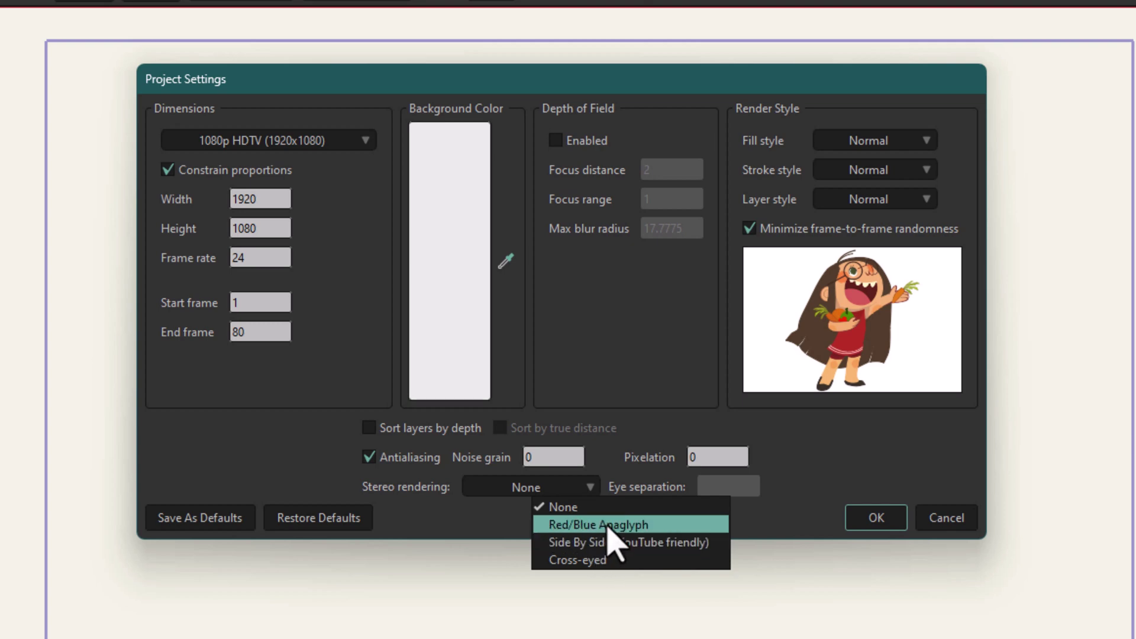
pyautogui.click(605, 525)
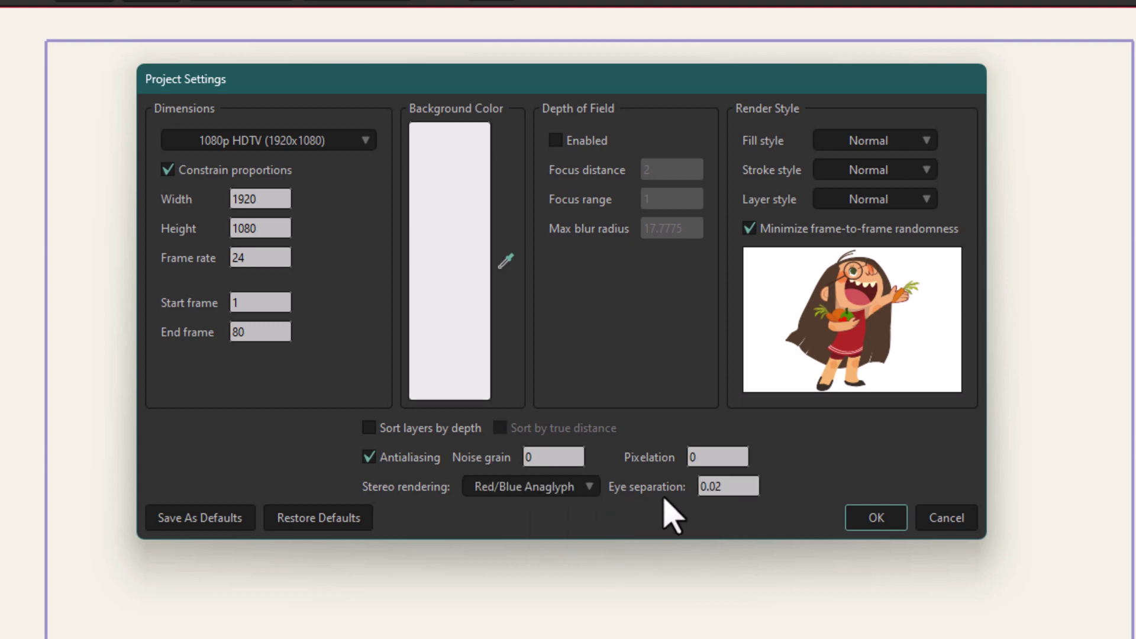
pyautogui.click(591, 491)
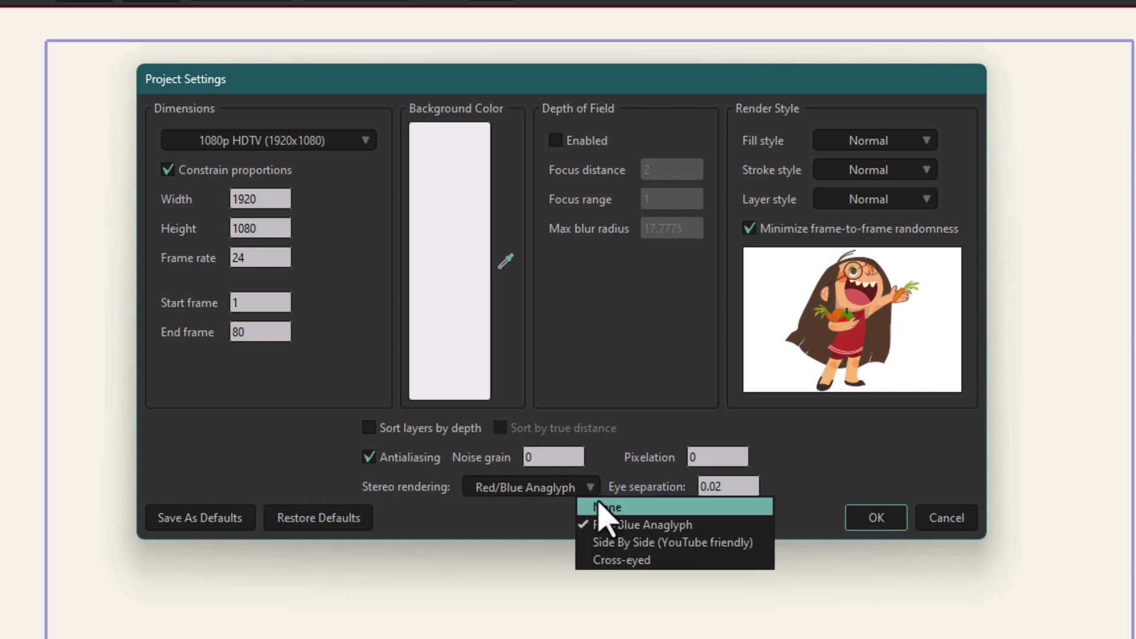
pyautogui.click(608, 509)
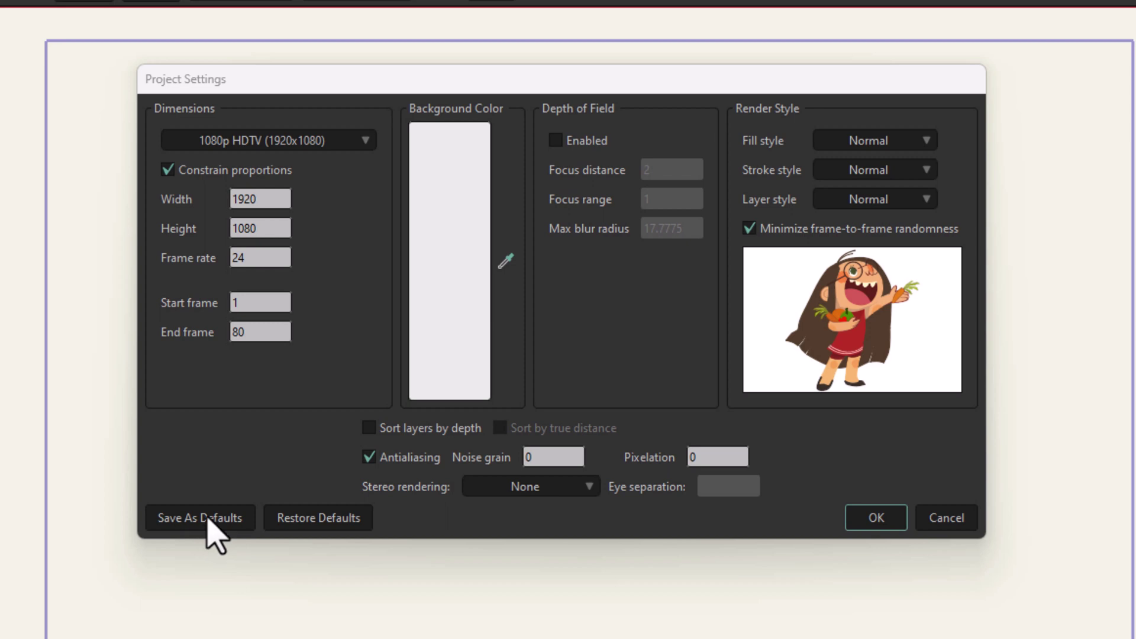
# - Save the 1080p, 24 fps, 80-frame settings as defaults and confirm with OK
pyautogui.click(229, 485)
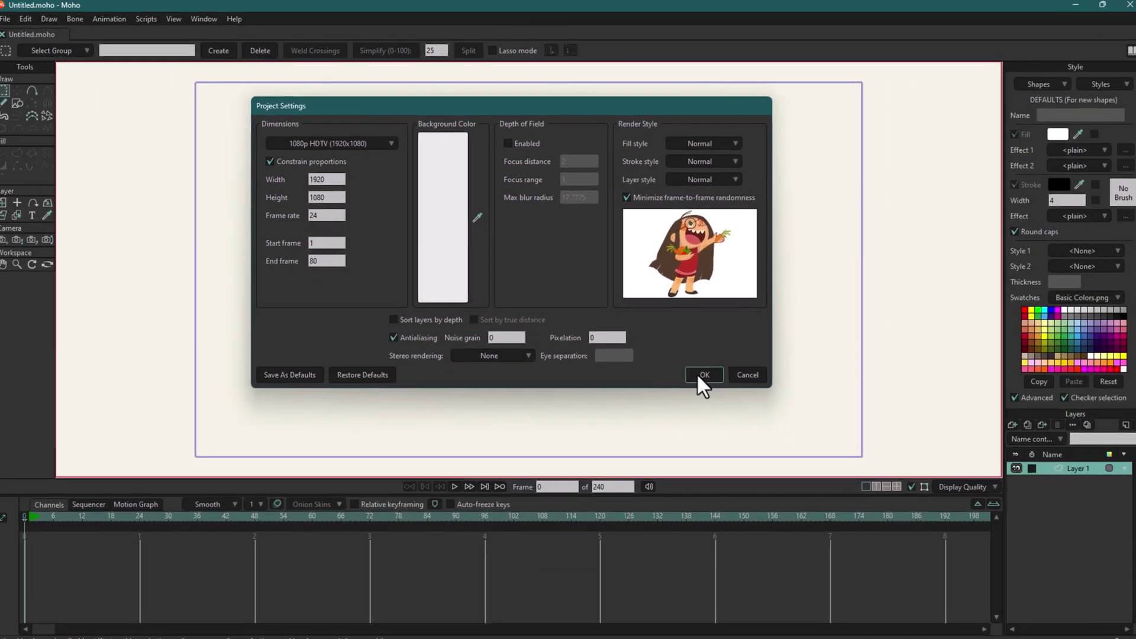
pyautogui.click(875, 518)
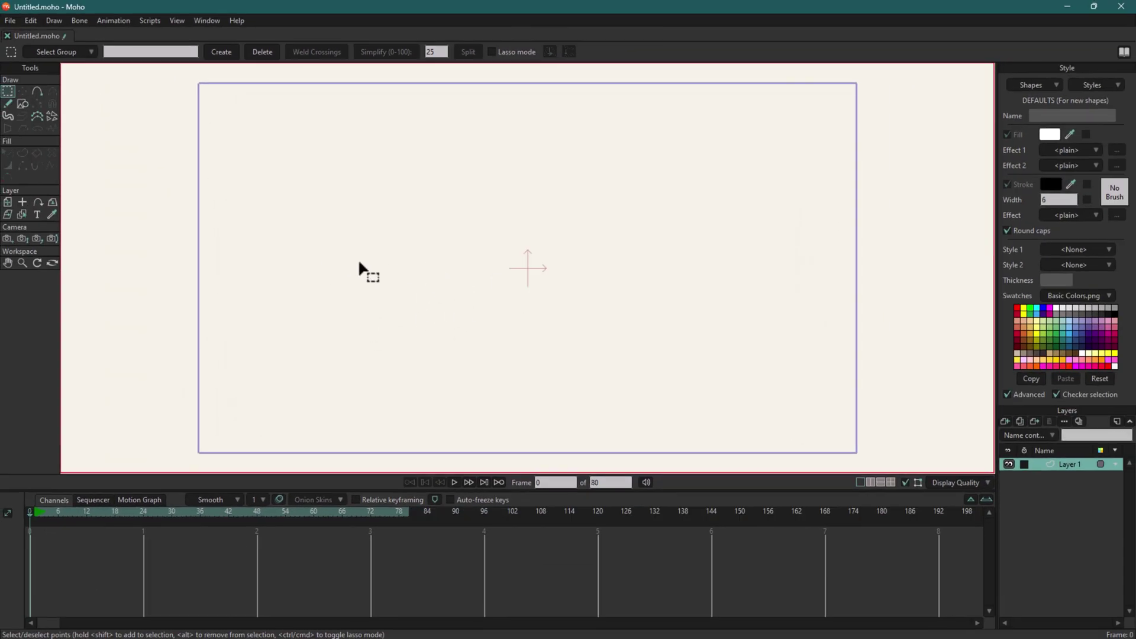